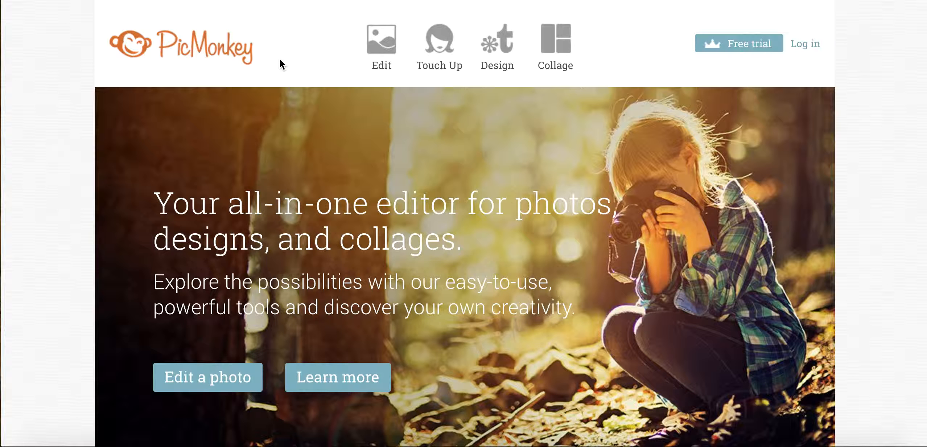
Open the photo leaf 2a.jpg from the Leaves folder on the computer for editing.
{"action": "left_click", "coordinate": [384, 45]}
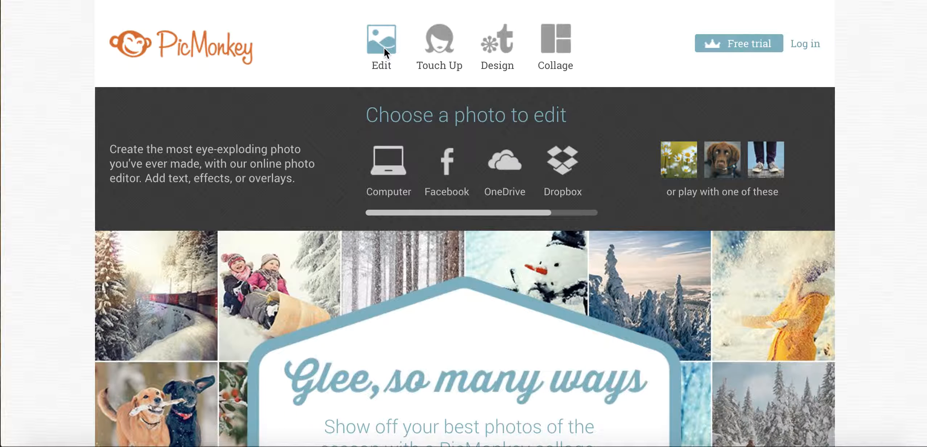
{"action": "left_click", "coordinate": [398, 168]}
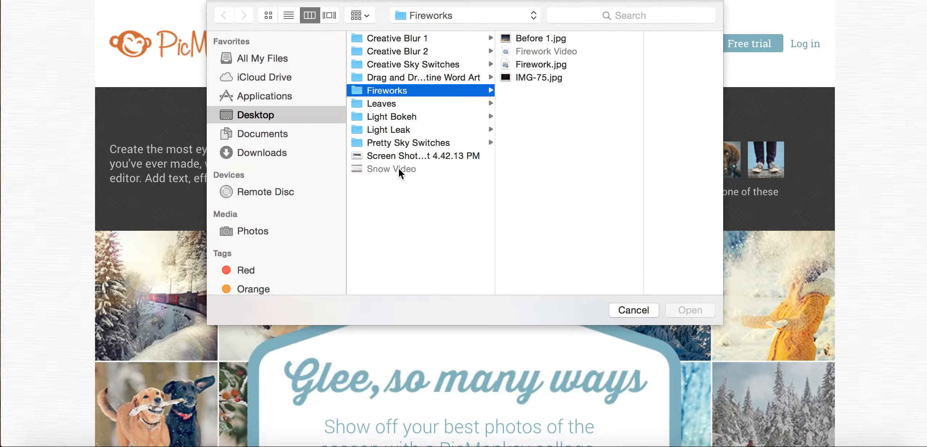
{"action": "left_click", "coordinate": [385, 102]}
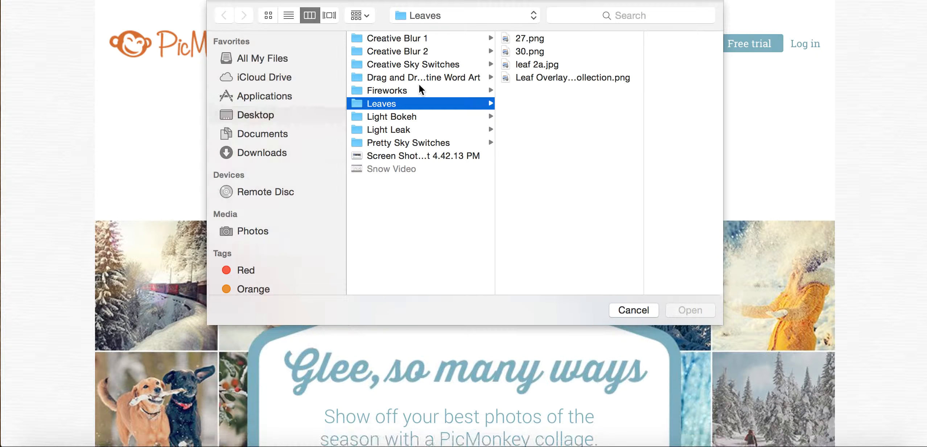
{"action": "left_click", "coordinate": [553, 66]}
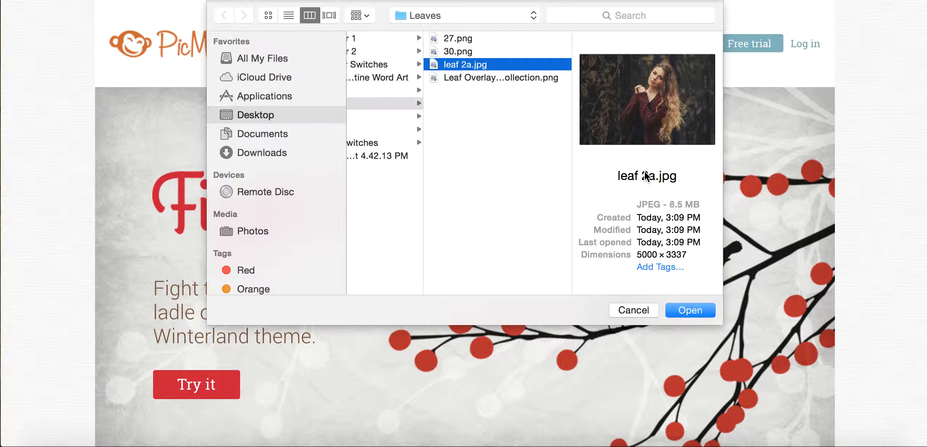
{"action": "left_click", "coordinate": [691, 310]}
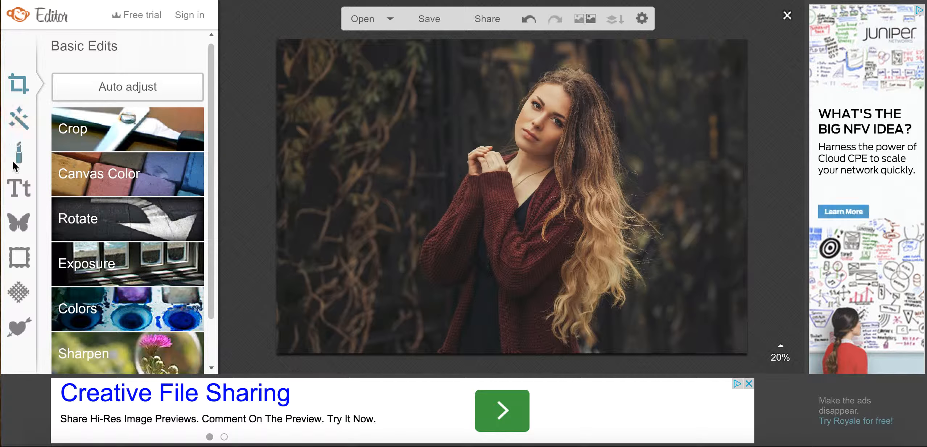
Add Leaf Overlay Set 1 Collection.png as a custom overlay and enlarge it to cover the whole photo.
{"action": "left_click", "coordinate": [23, 222]}
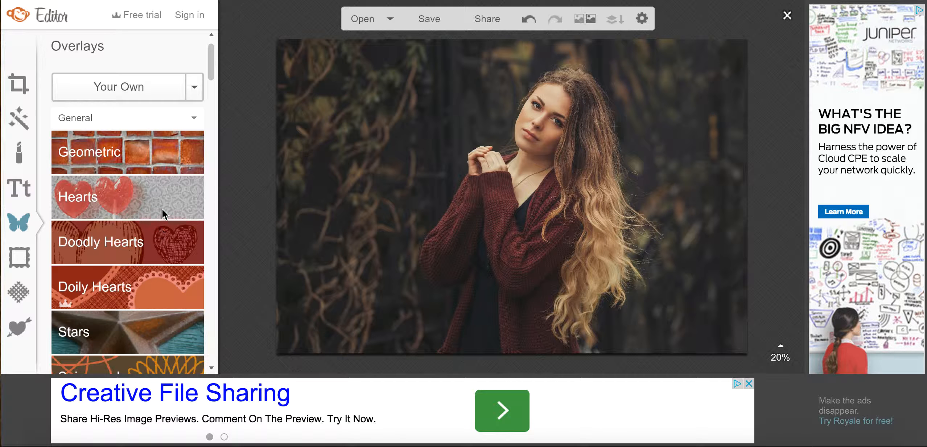
{"action": "left_click", "coordinate": [157, 89]}
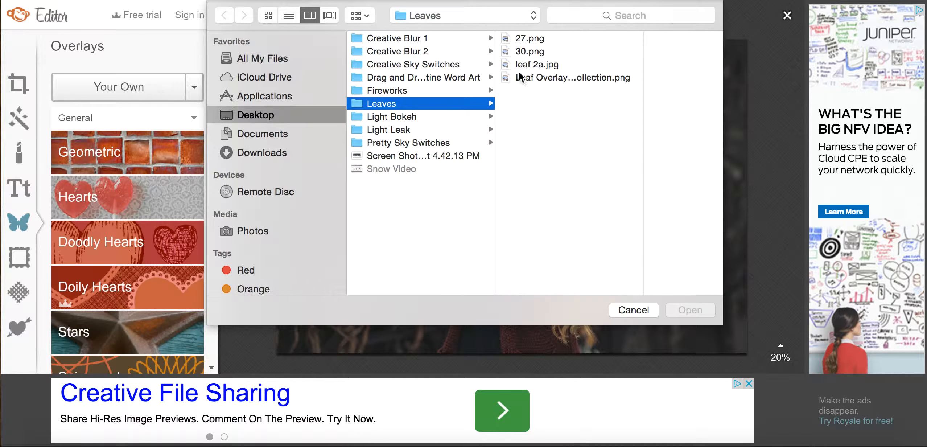
{"action": "left_click", "coordinate": [561, 74]}
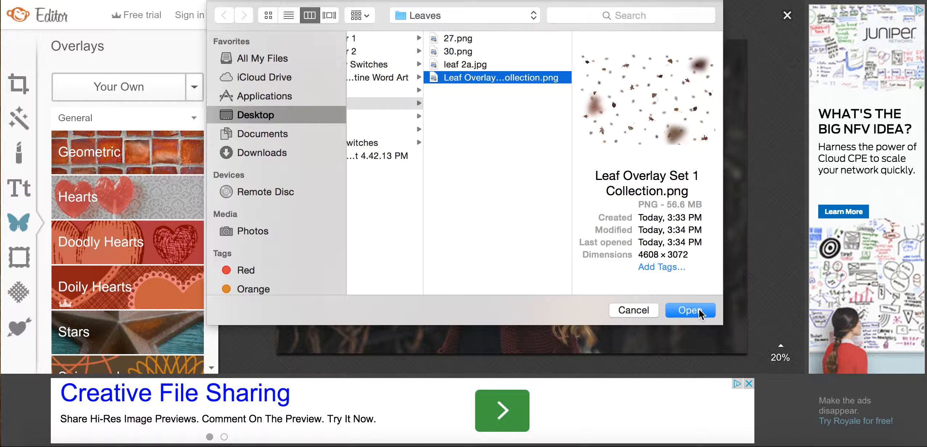
{"action": "left_click", "coordinate": [699, 309]}
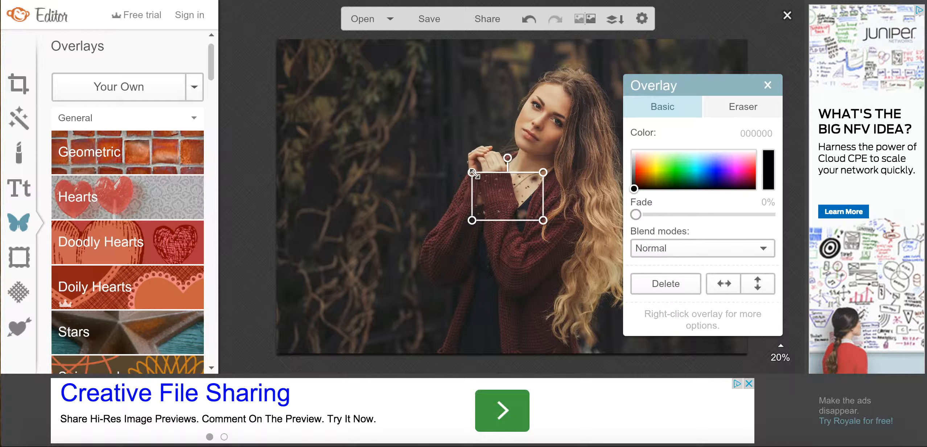
{"action": "left_click_drag", "start_coordinate": [473, 173], "coordinate": [270, 36]}
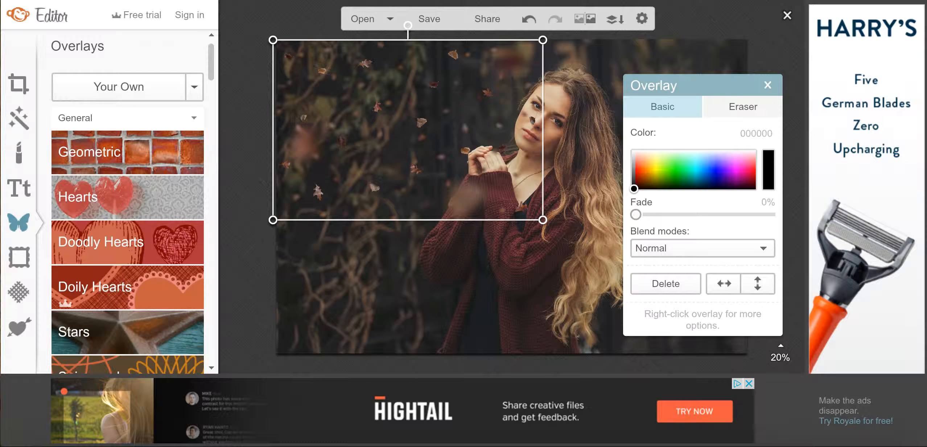
{"action": "left_click_drag", "start_coordinate": [543, 220], "coordinate": [764, 364]}
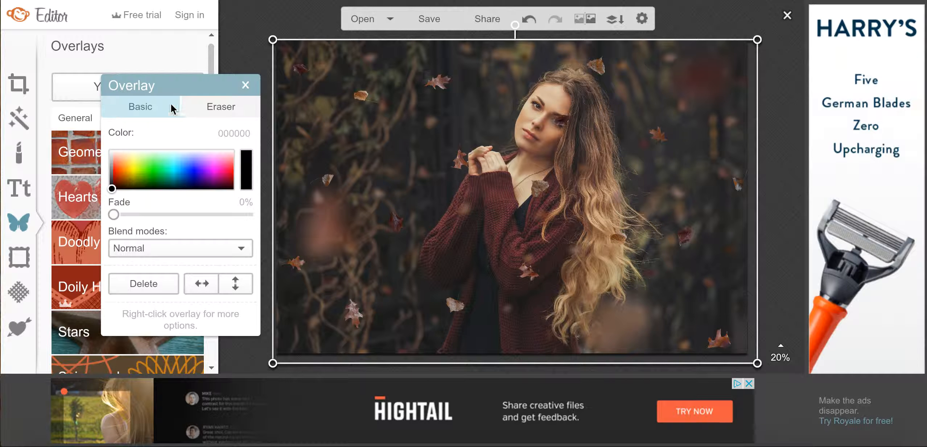
Set the overlay's eraser size to 62 and close the overlay settings.
{"action": "left_click", "coordinate": [202, 110]}
{"action": "left_click_drag", "start_coordinate": [219, 203], "coordinate": [93, 198]}
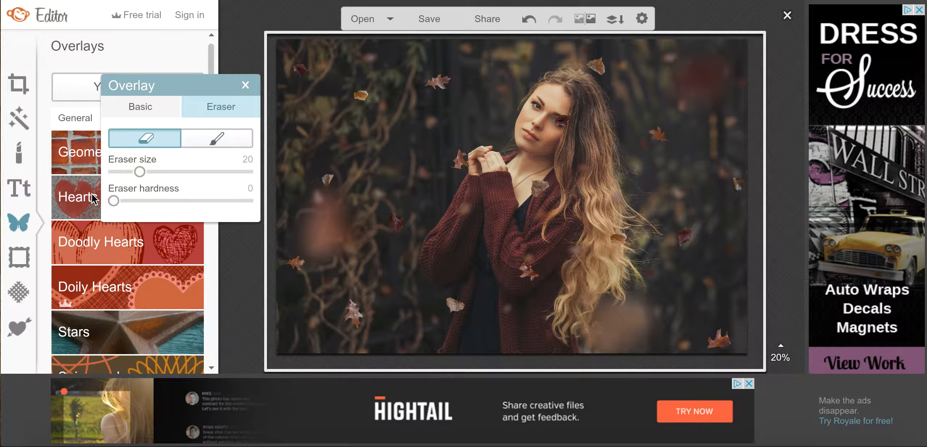
{"action": "left_click", "coordinate": [196, 172]}
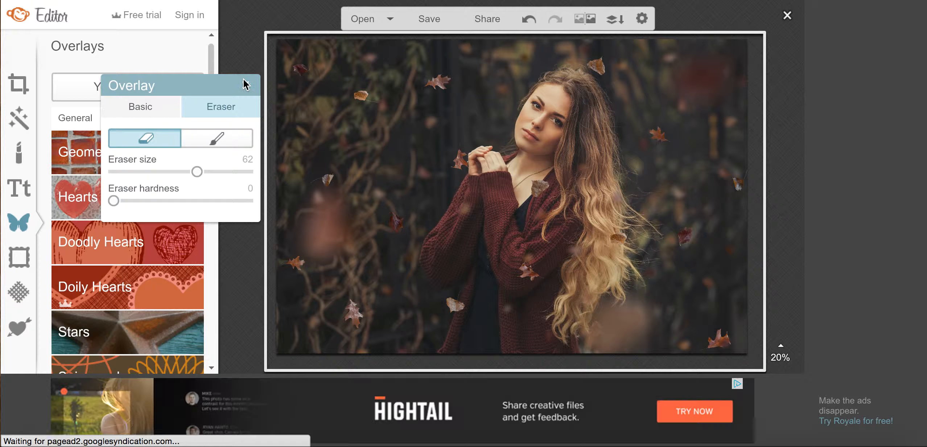
{"action": "left_click", "coordinate": [246, 85]}
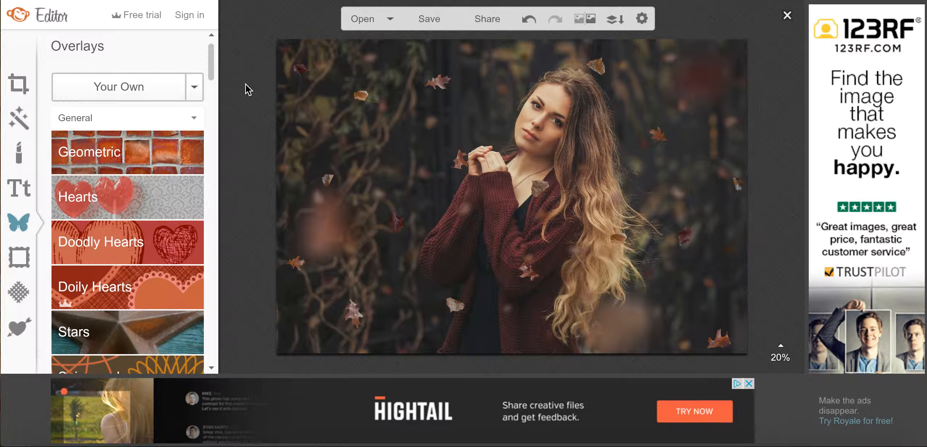
Add the single leaf 27.png as a custom overlay and move it up beside the woman's face.
{"action": "left_click", "coordinate": [130, 78]}
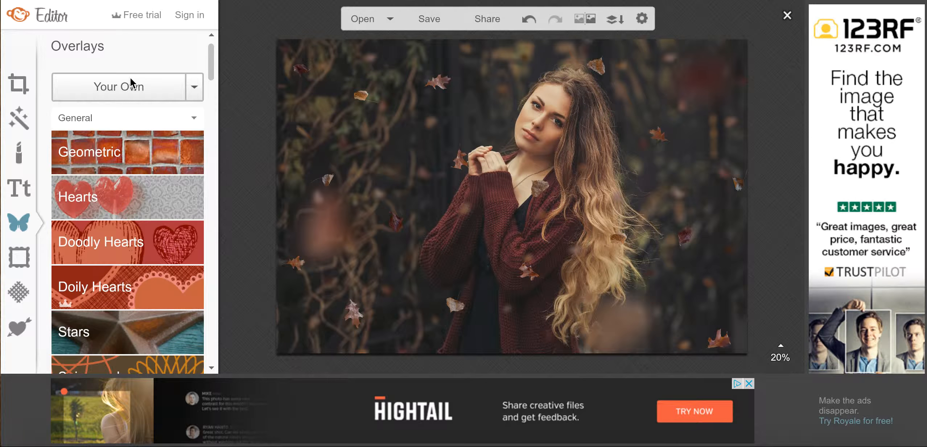
{"action": "left_click", "coordinate": [541, 42]}
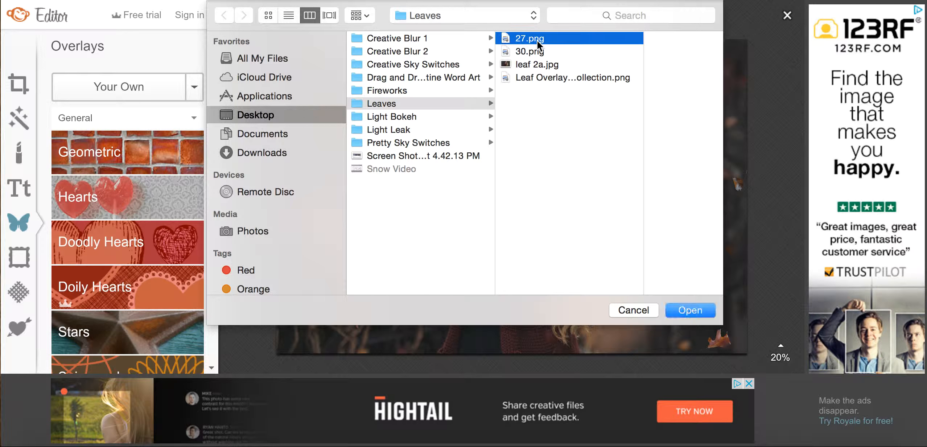
{"action": "left_click", "coordinate": [694, 309]}
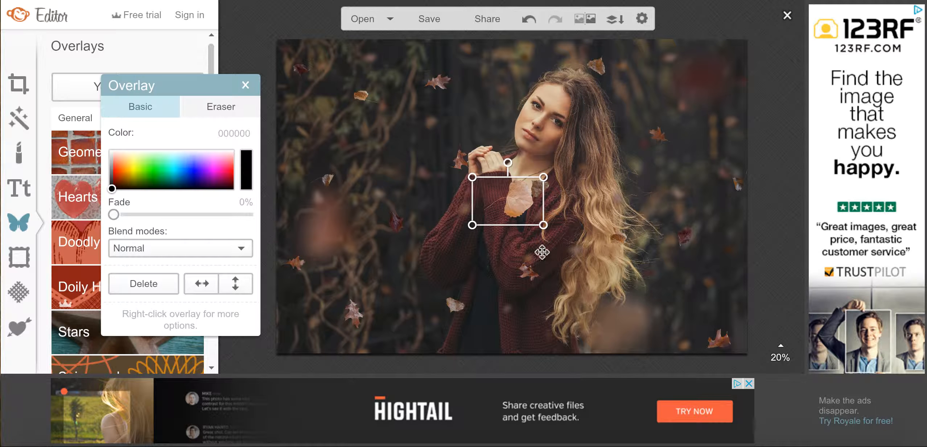
{"action": "left_click_drag", "start_coordinate": [528, 201], "coordinate": [500, 103]}
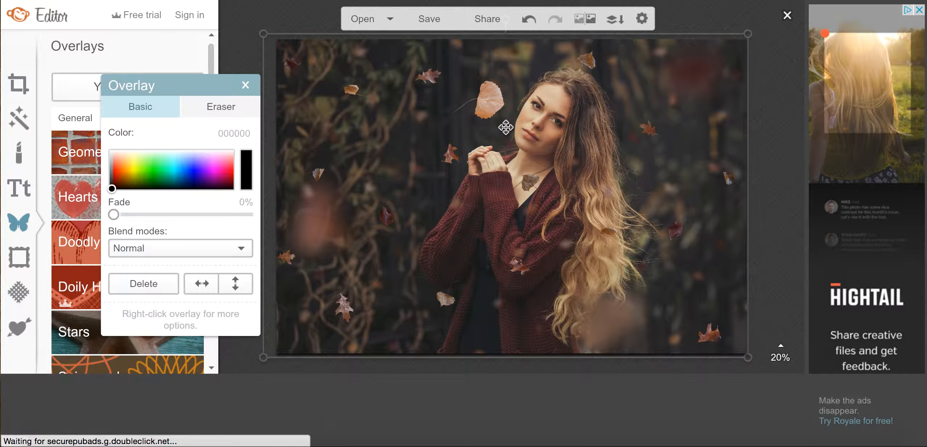
Reposition the leaf collection overlay so that it covers the whole photo, and deselect it.
{"action": "left_click_drag", "start_coordinate": [506, 127], "coordinate": [496, 118]}
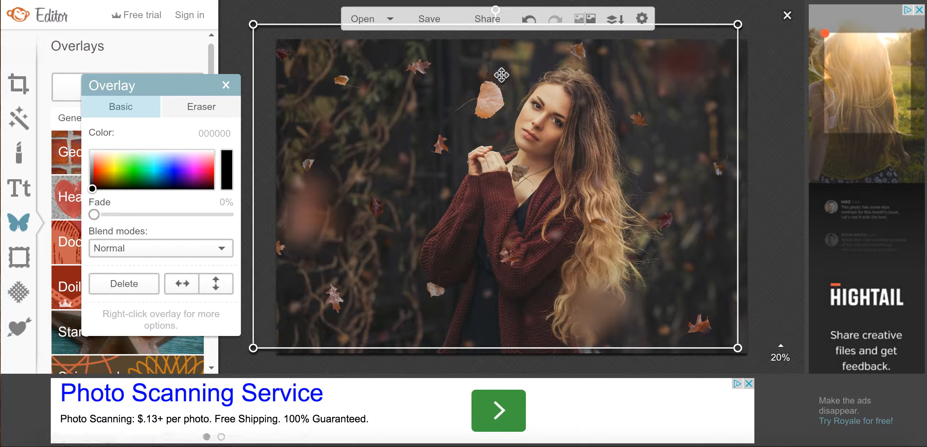
{"action": "left_click_drag", "start_coordinate": [627, 139], "coordinate": [639, 145]}
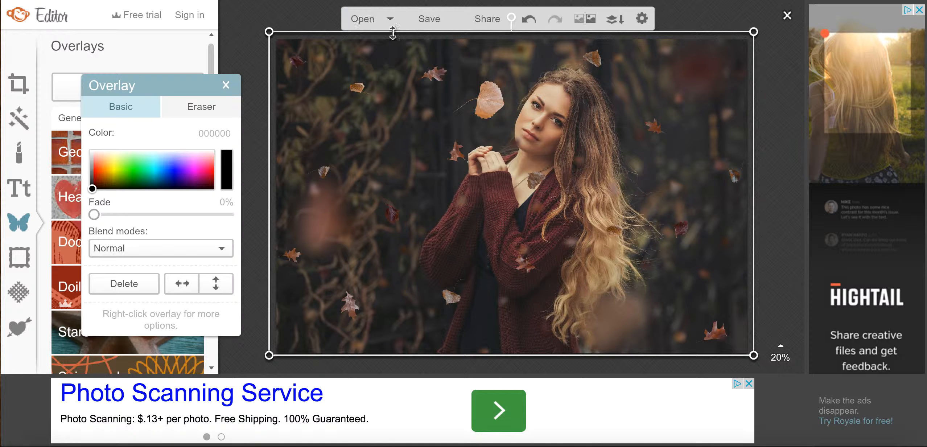
{"action": "left_click", "coordinate": [234, 39]}
Shrink the single leaf overlay near the woman's face, rotate it until its stem points up, and deselect the overlays.
{"action": "left_click", "coordinate": [485, 103]}
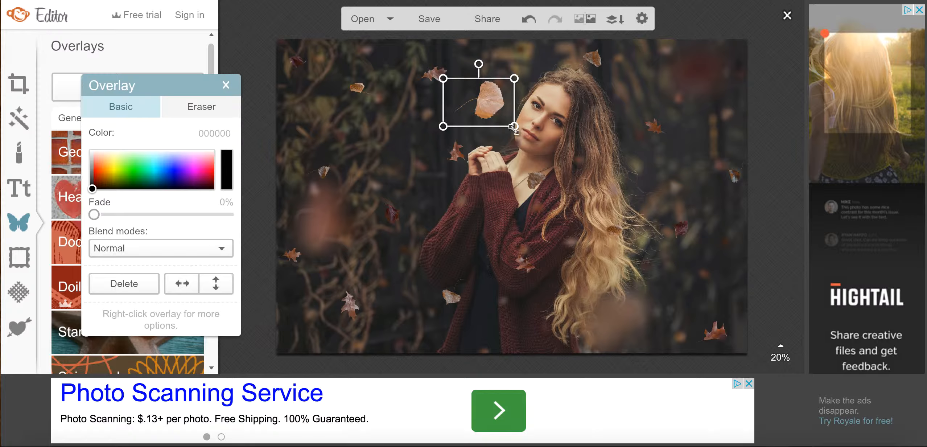
{"action": "left_click_drag", "start_coordinate": [515, 128], "coordinate": [494, 115]}
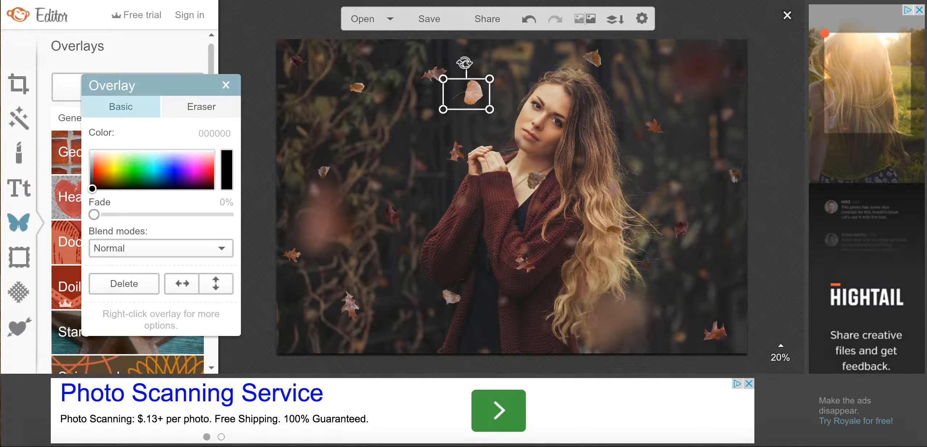
{"action": "left_click_drag", "start_coordinate": [465, 63], "coordinate": [500, 132]}
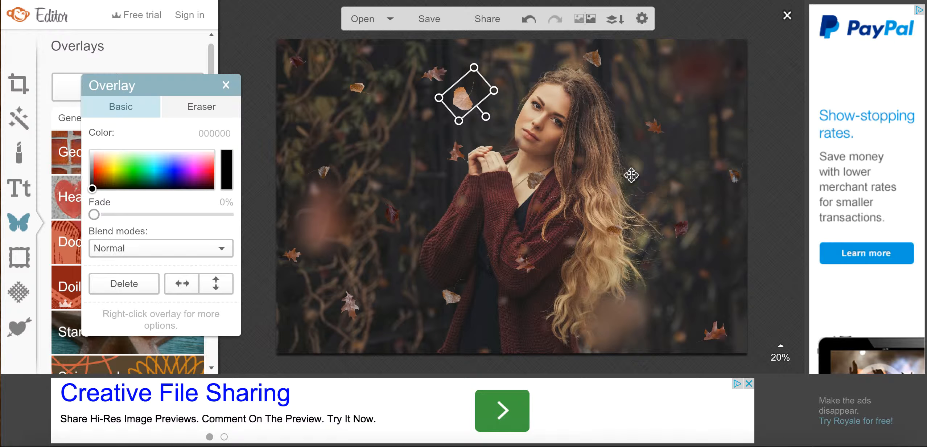
{"action": "left_click", "coordinate": [572, 272]}
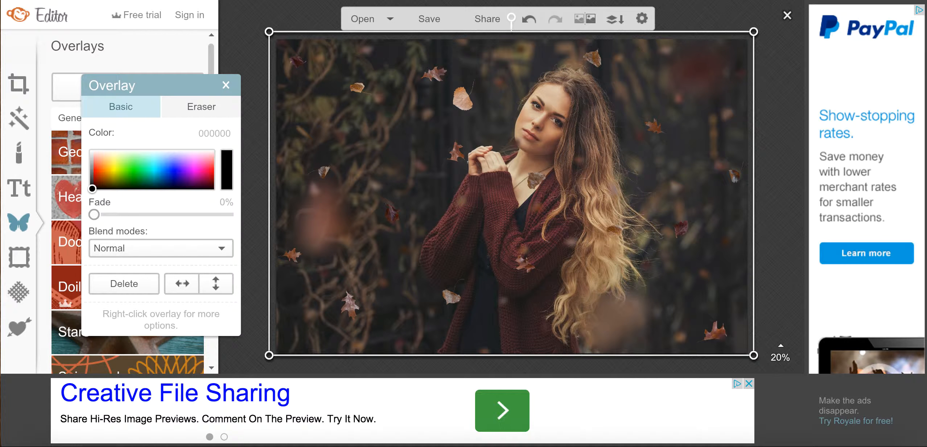
{"action": "left_click", "coordinate": [783, 124]}
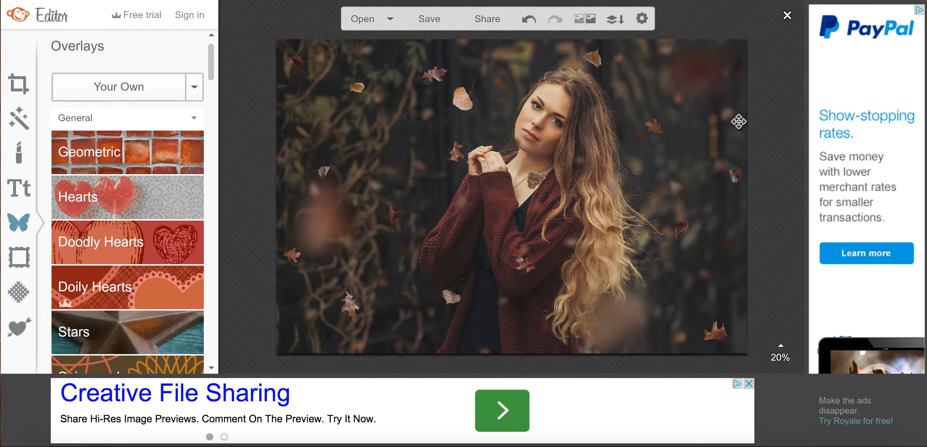
Delete the single leaf overlay beside the woman's head.
{"action": "left_click", "coordinate": [461, 101]}
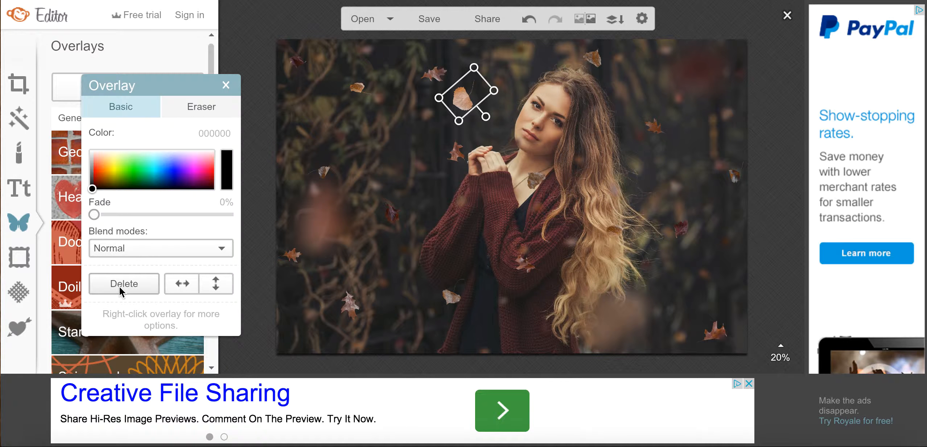
{"action": "left_click", "coordinate": [120, 286]}
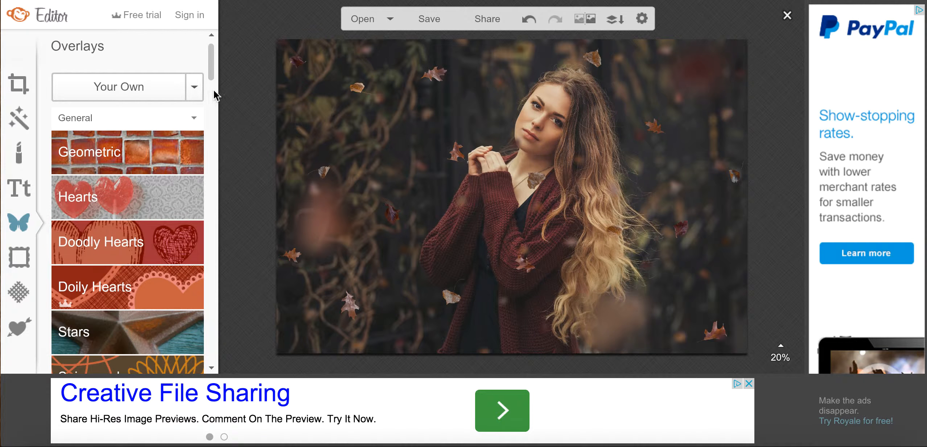
Start saving the edited photo, with the file name leaf1 and the .jpg format.
{"action": "left_click", "coordinate": [432, 20]}
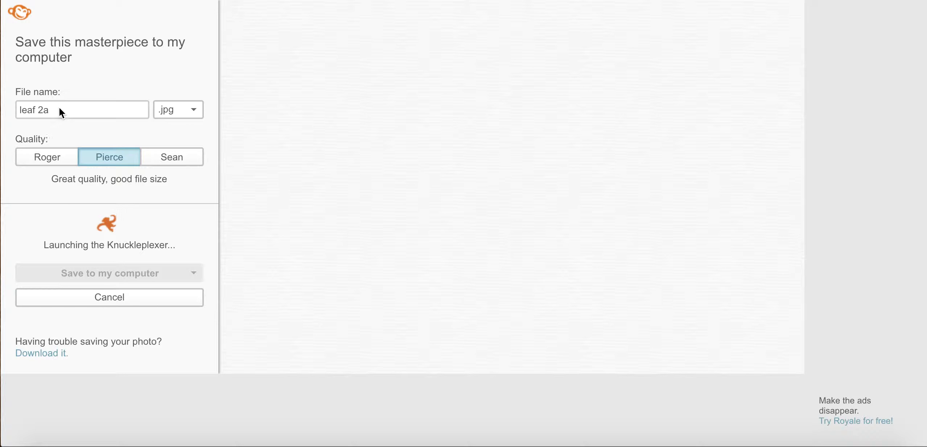
{"action": "left_click_drag", "start_coordinate": [52, 107], "coordinate": [37, 111]}
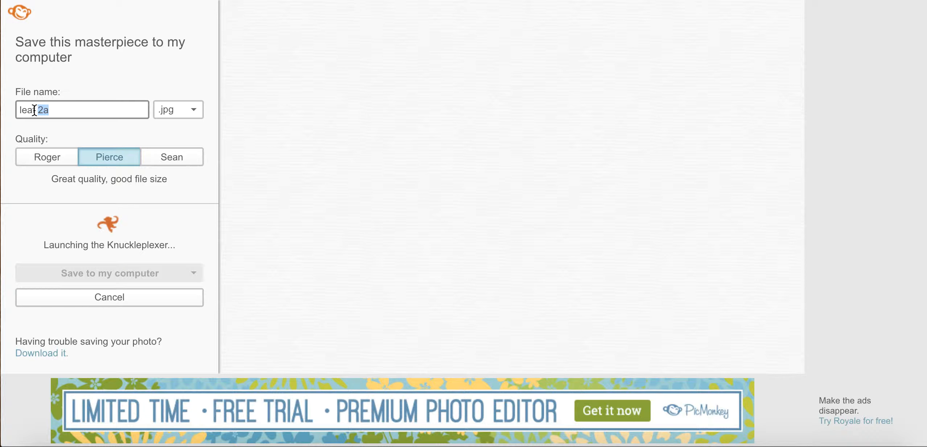
{"action": "key", "text": "super+a"}
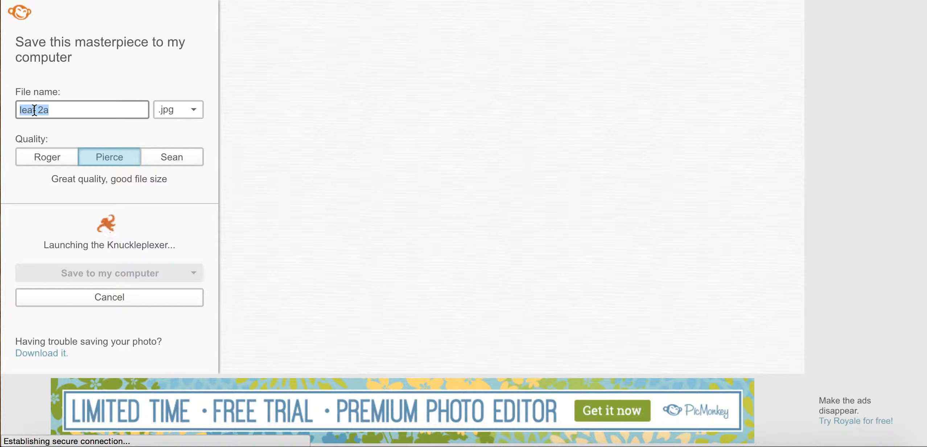
{"action": "type", "text": "leaf1"}
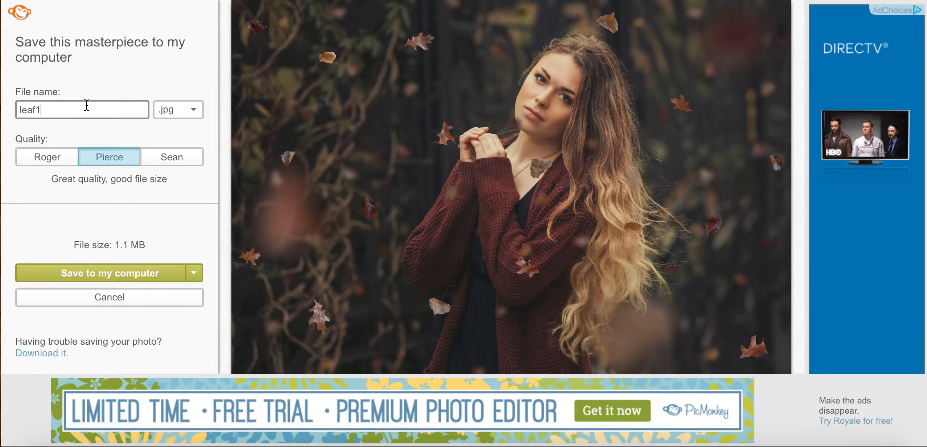
{"action": "left_click", "coordinate": [185, 115]}
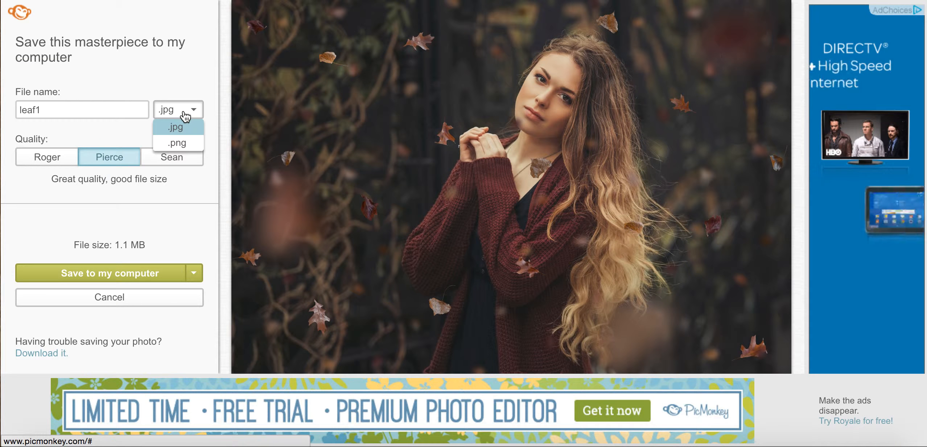
{"action": "left_click", "coordinate": [186, 131]}
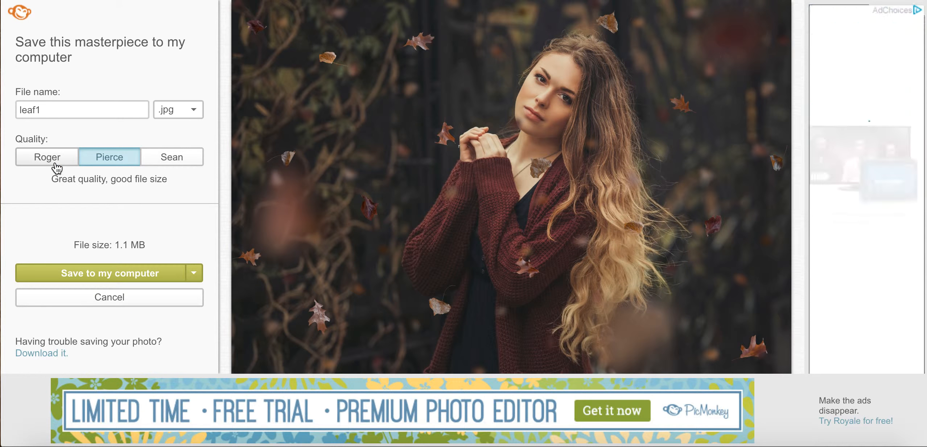
Save the photo to the computer in the Leaves folder, keeping the Pierce quality.
{"action": "left_click", "coordinate": [156, 275]}
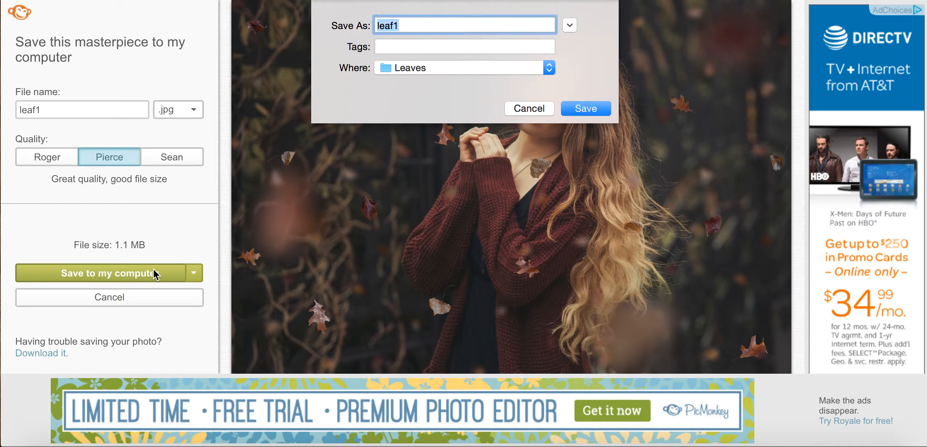
{"action": "left_click", "coordinate": [547, 68]}
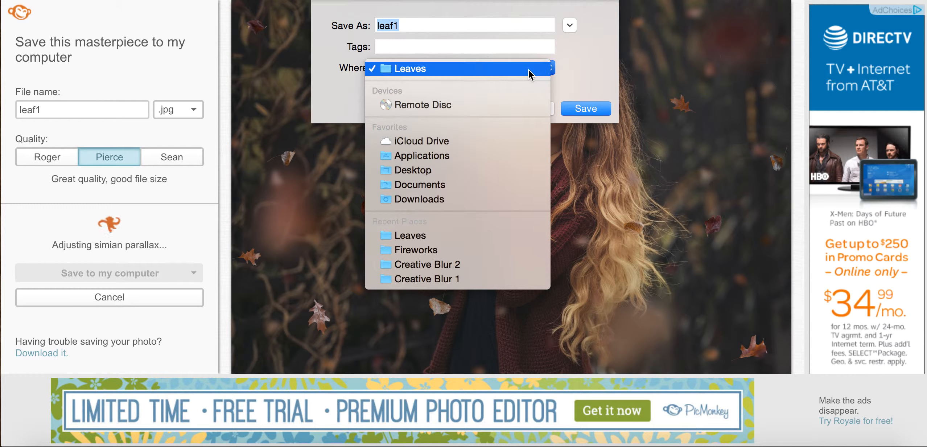
{"action": "left_click", "coordinate": [593, 76]}
{"action": "left_click", "coordinate": [595, 106]}
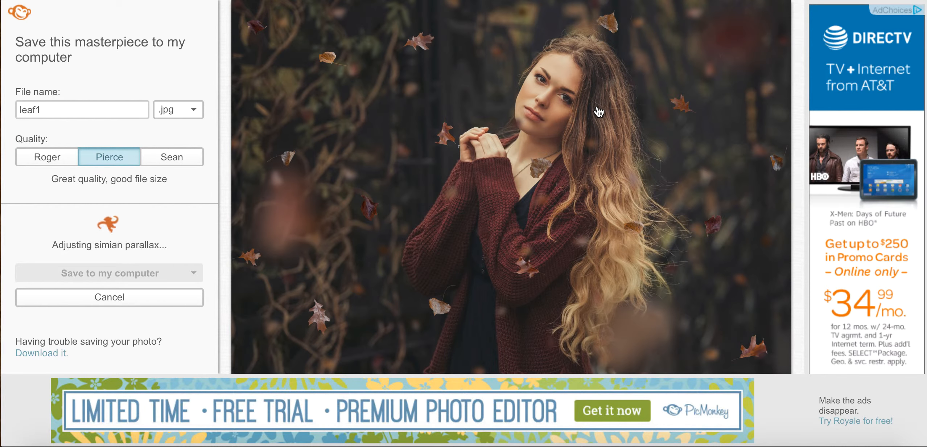